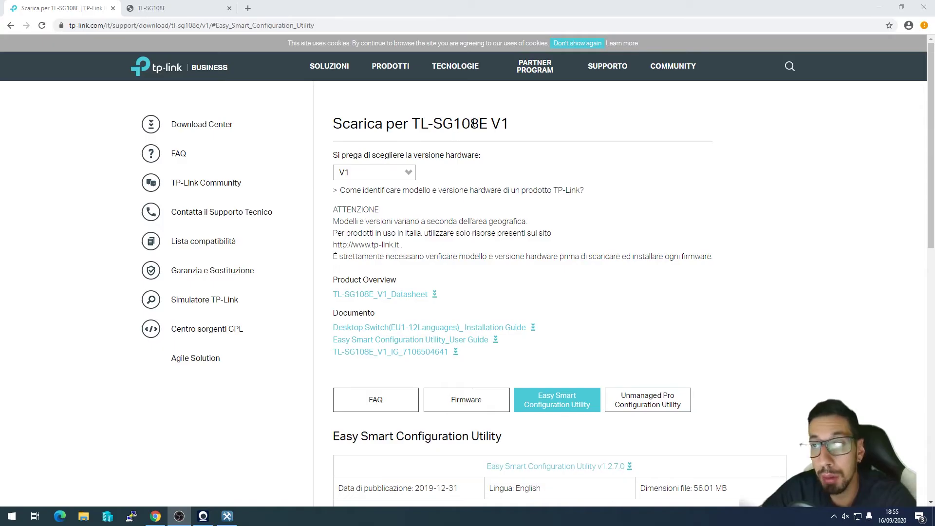
- Examine the TL-SG108E V1 model name and the Easy Smart Configuration Utility download on the support page
{"action": "left_click_drag", "start_coordinate": [474, 124], "coordinate": [484, 124]}
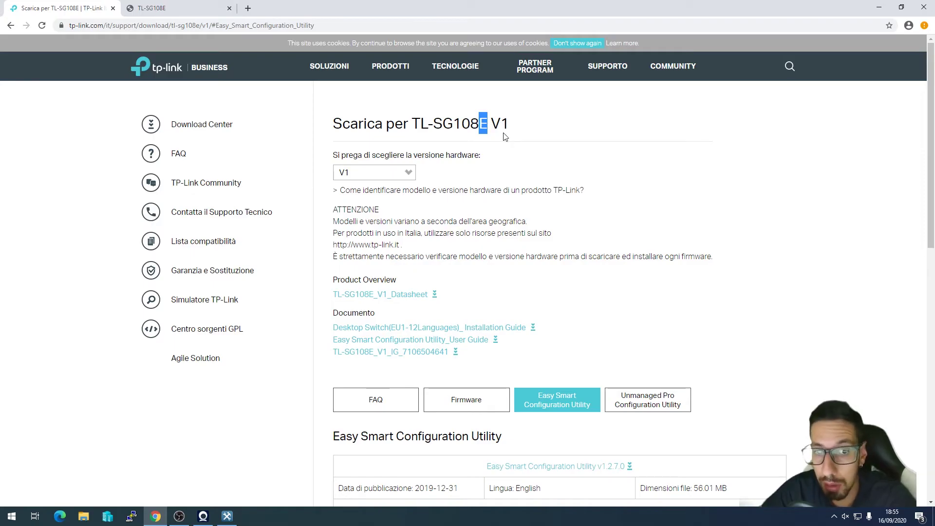
{"action": "left_click", "coordinate": [566, 144]}
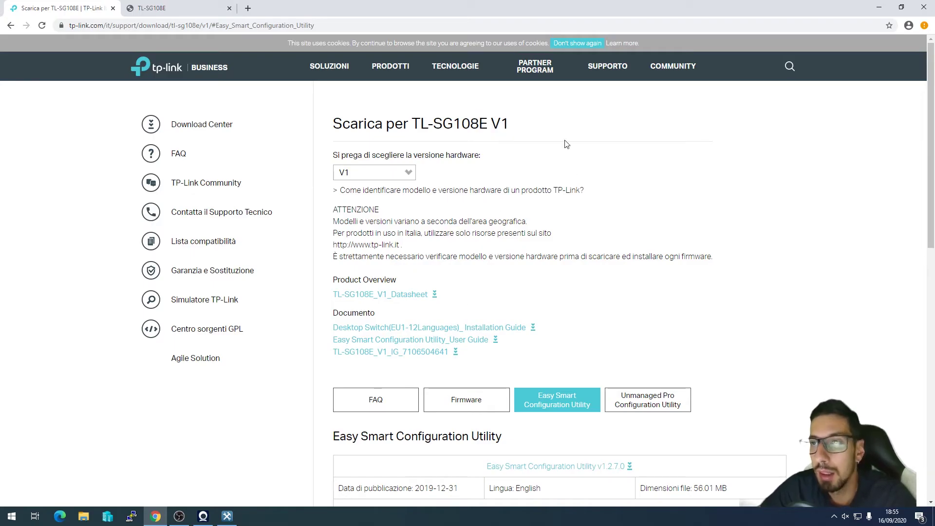
{"action": "left_click_drag", "start_coordinate": [429, 120], "coordinate": [517, 125]}
{"action": "scroll", "coordinate": [392, 375], "scroll_direction": "down", "scroll_amount": 2}
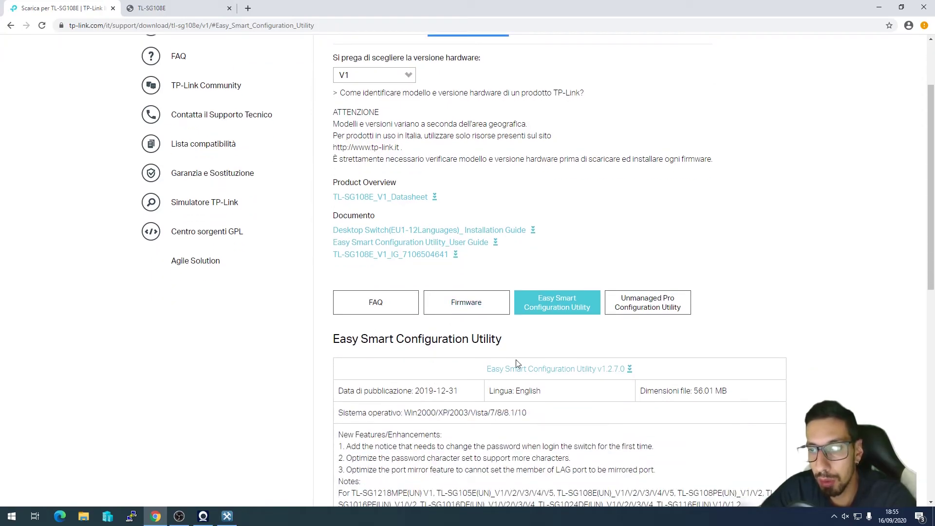
{"action": "scroll", "coordinate": [517, 363], "scroll_direction": "up", "scroll_amount": 2}
- Switch to the Easy Smart Configuration Utility, return to its discovered switches list and open the TL-SG108E
{"action": "left_click", "coordinate": [227, 516]}
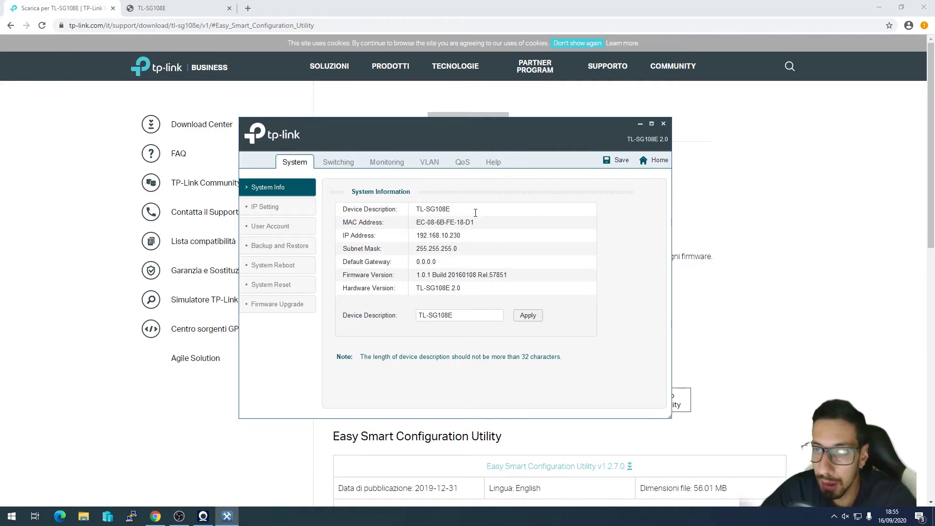
{"action": "left_click_drag", "start_coordinate": [475, 130], "coordinate": [468, 118]}
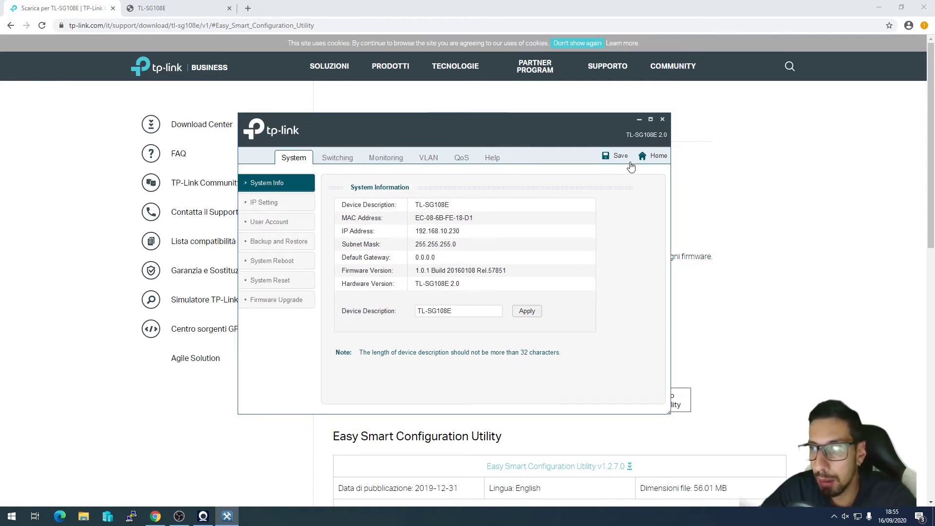
{"action": "left_click", "coordinate": [645, 162]}
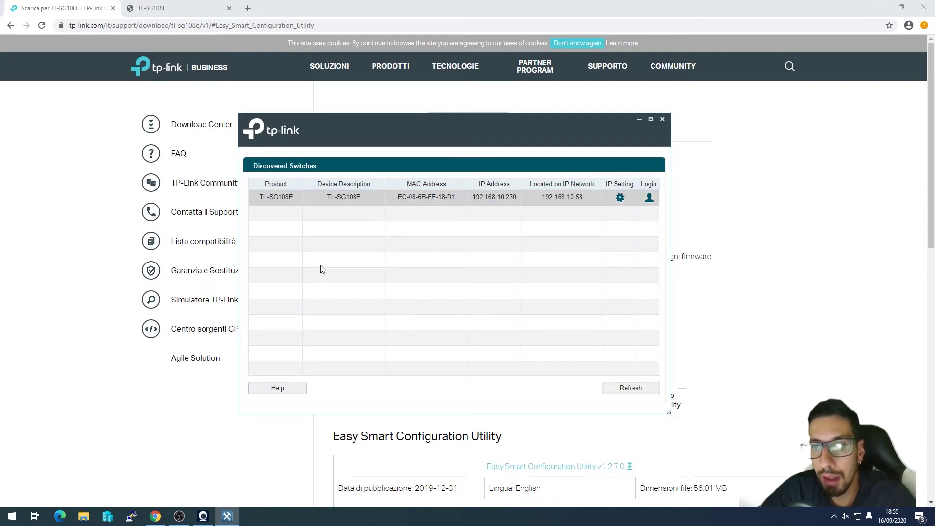
{"action": "left_click", "coordinate": [441, 195]}
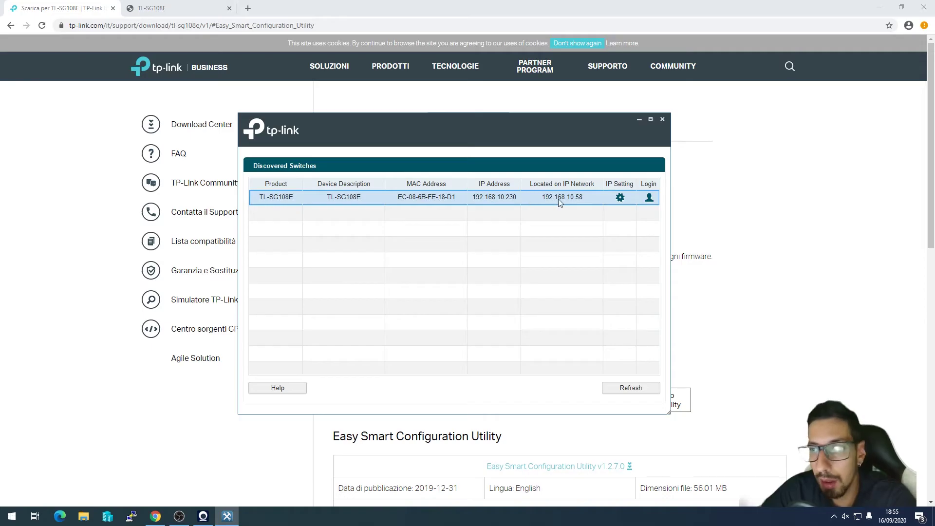
{"action": "double_click", "coordinate": [492, 200]}
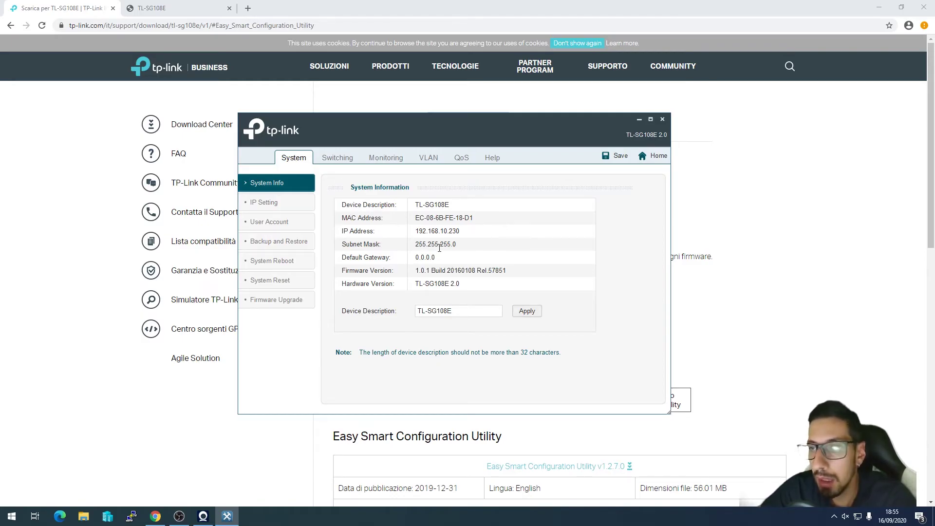
- Review the switch's IP address and IP settings, and display the MTU VLAN settings in the utility
{"action": "left_click_drag", "start_coordinate": [415, 231], "coordinate": [467, 234]}
{"action": "left_click", "coordinate": [469, 253]}
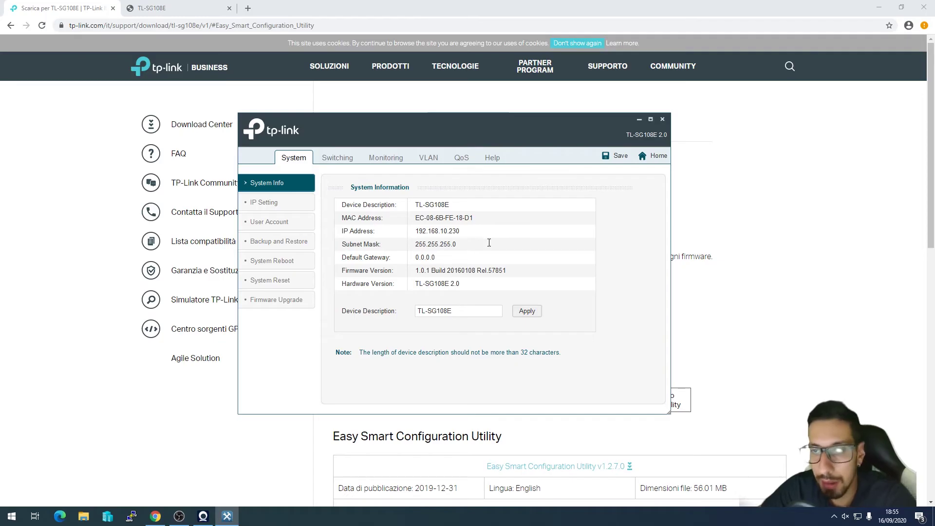
{"action": "left_click", "coordinate": [287, 203]}
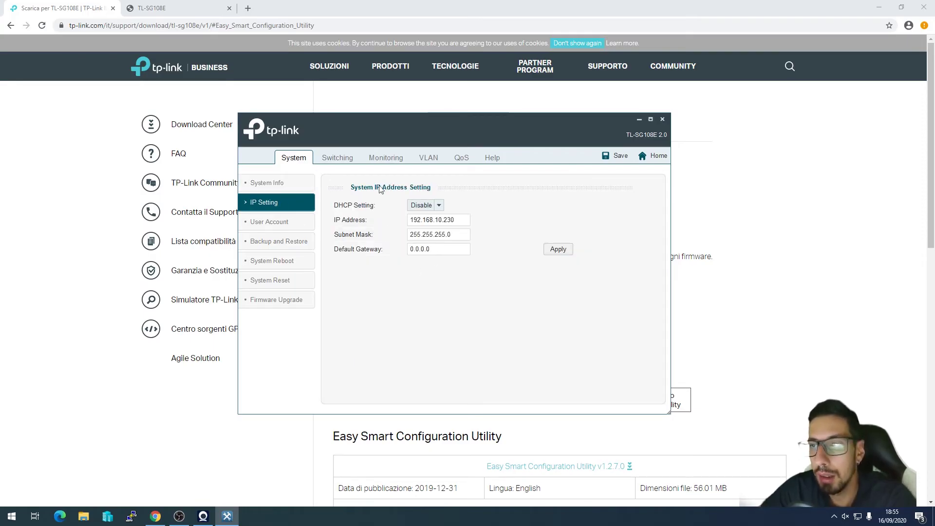
{"action": "left_click", "coordinate": [433, 157]}
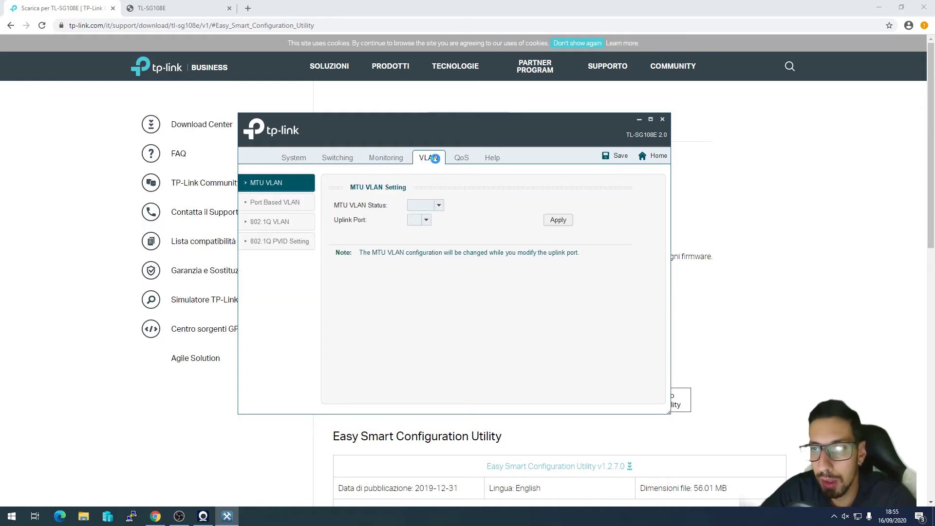
- Switch to the browser's TL-SG108E web interface at 192.168.10.230 and open its IP address settings
{"action": "left_click", "coordinate": [88, 235]}
{"action": "left_click", "coordinate": [212, 6]}
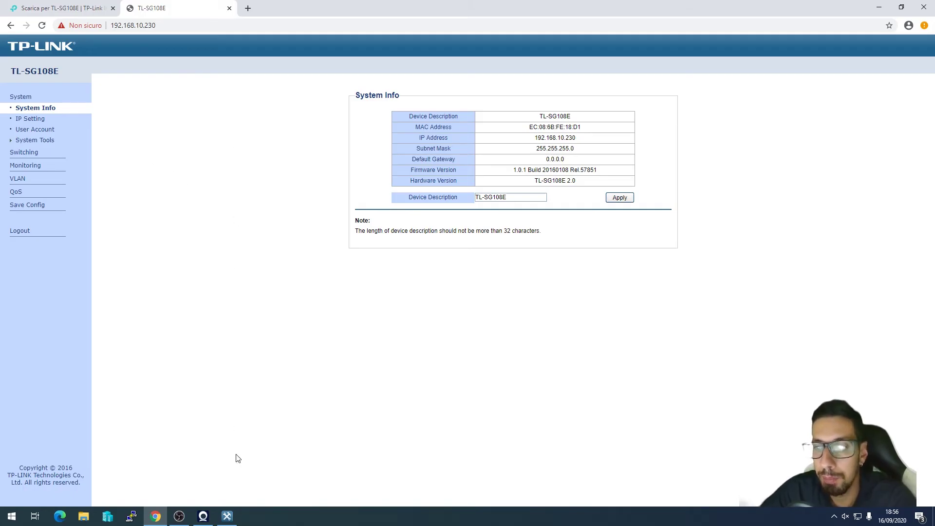
{"action": "left_click", "coordinate": [226, 515]}
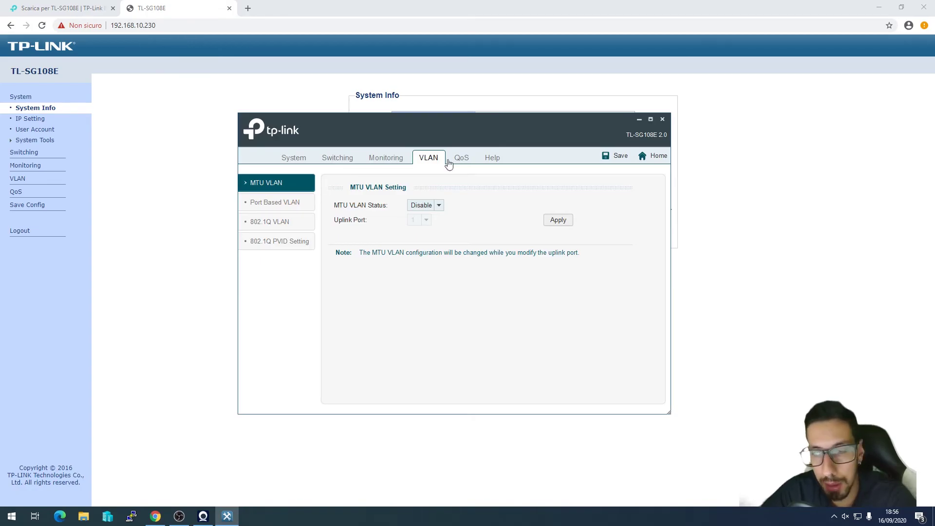
{"action": "left_click", "coordinate": [195, 210]}
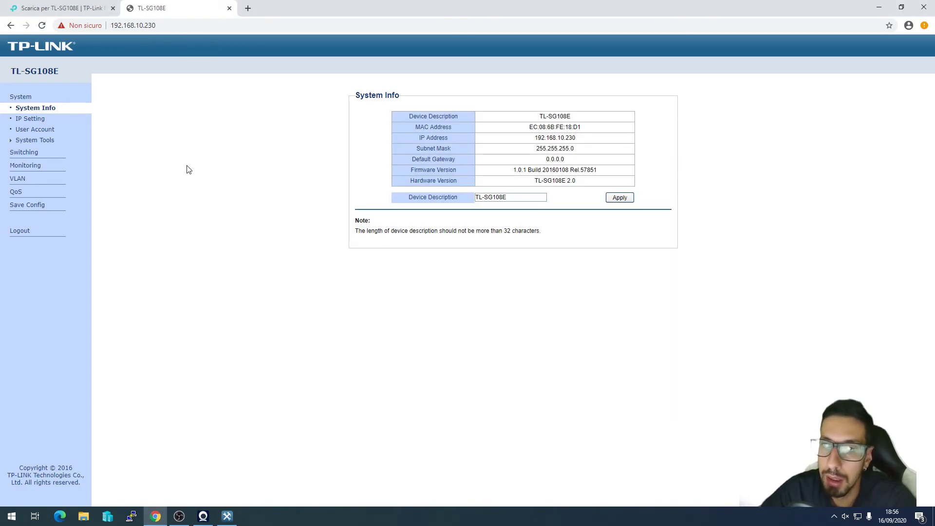
{"action": "left_click", "coordinate": [46, 119]}
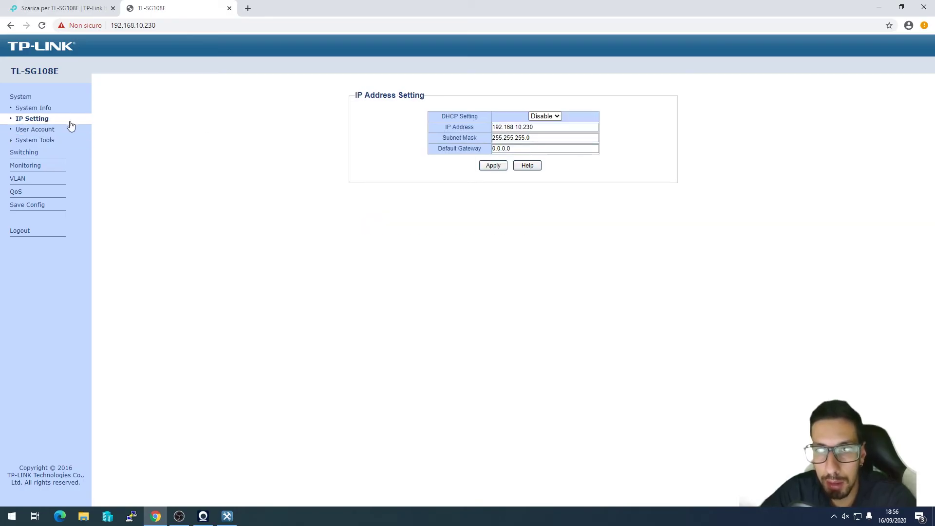
{"action": "left_click", "coordinate": [69, 128]}
{"action": "left_click", "coordinate": [73, 121]}
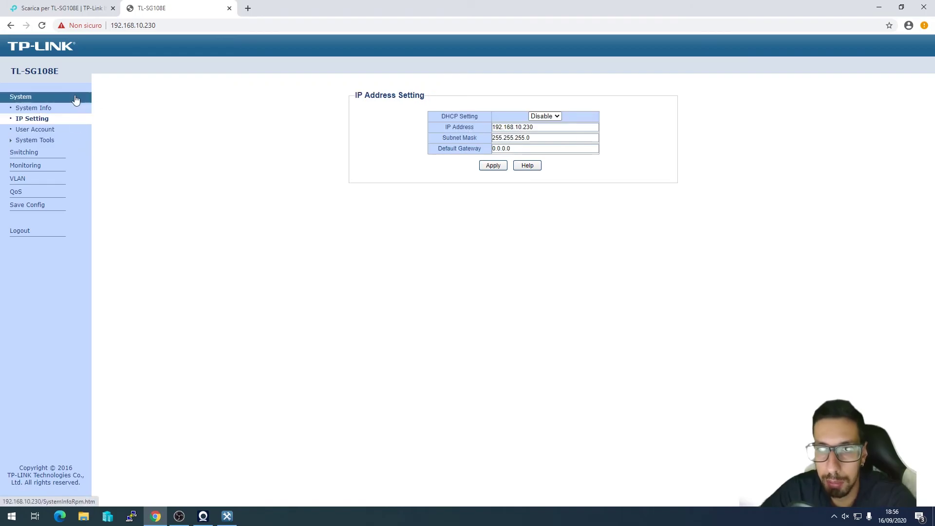
- Open the 802.1Q VLAN configuration and load the port assignments of VLAN ID 2 and VLAN ID 3
{"action": "left_click", "coordinate": [28, 180]}
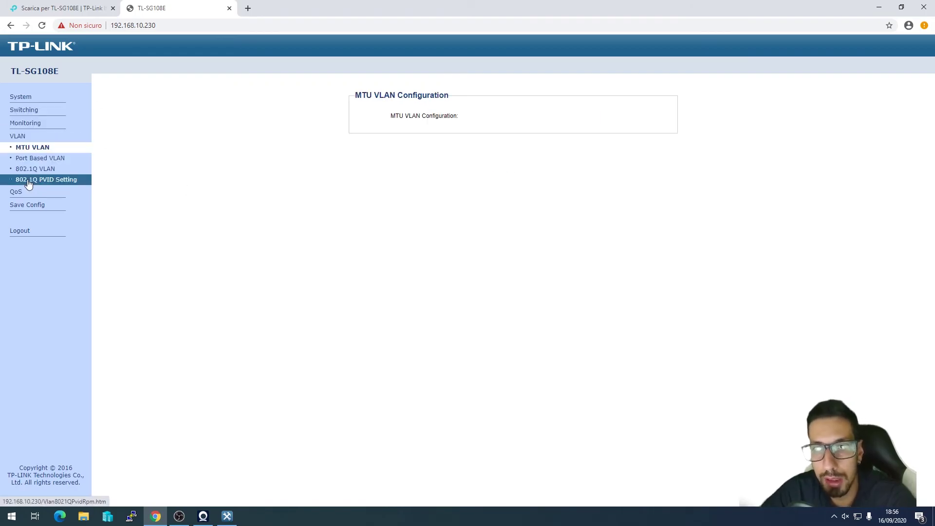
{"action": "left_click", "coordinate": [37, 169]}
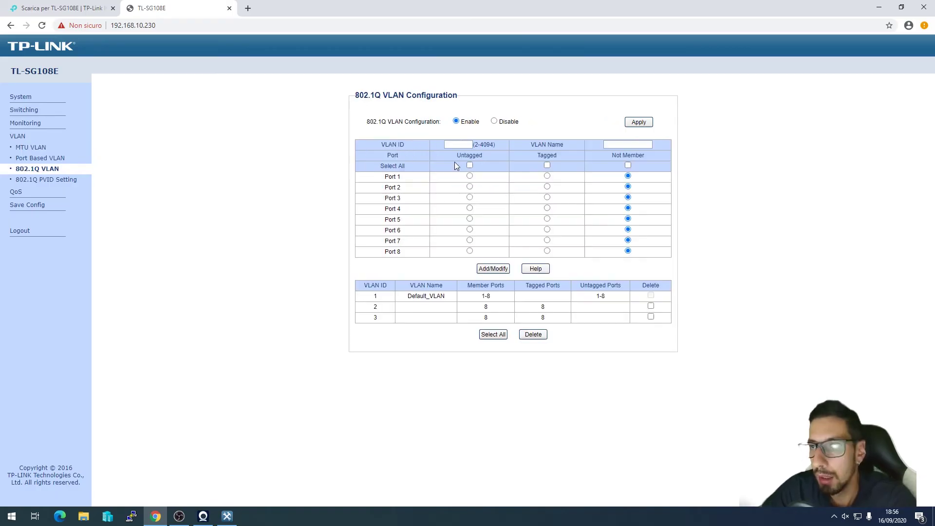
{"action": "left_click", "coordinate": [457, 144]}
{"action": "type", "text": "2"}
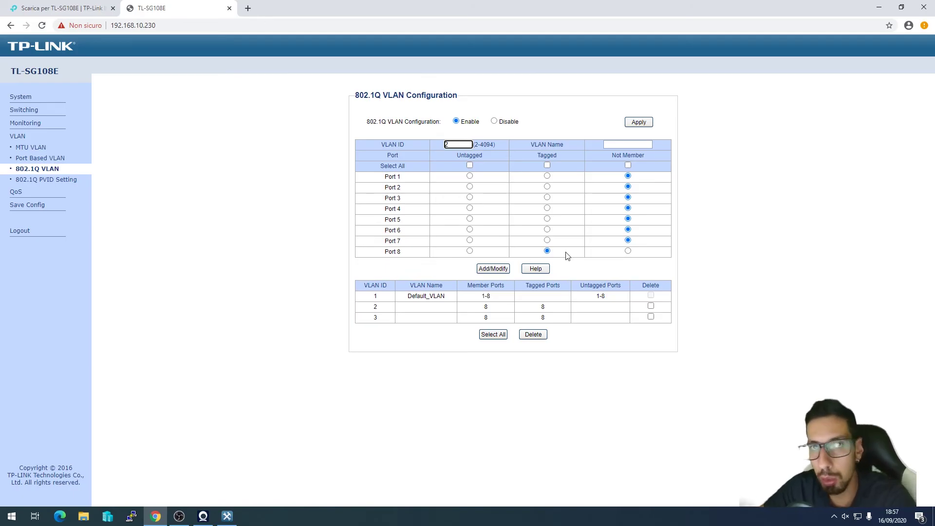
{"action": "type", "text": "3"}
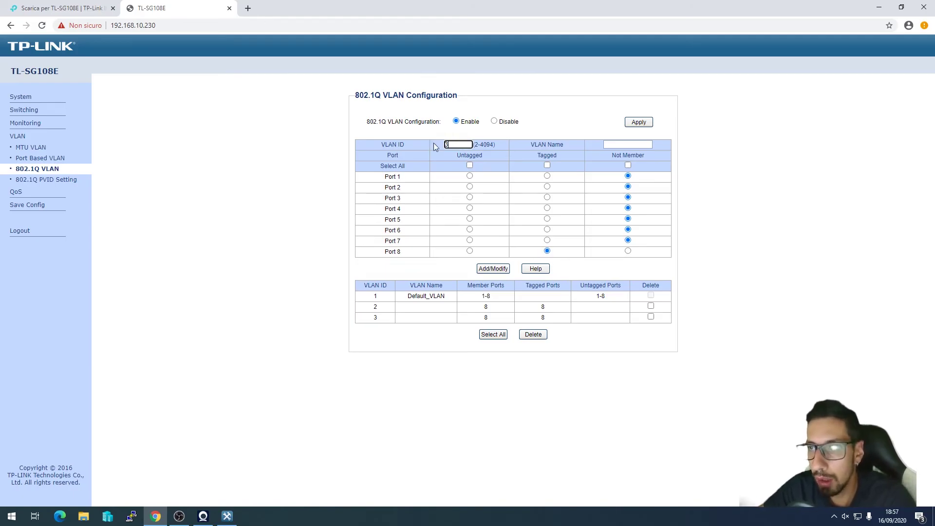
- Add VLAN ID 4 with port 8 as a tagged member
{"action": "left_click_drag", "start_coordinate": [465, 145], "coordinate": [427, 145]}
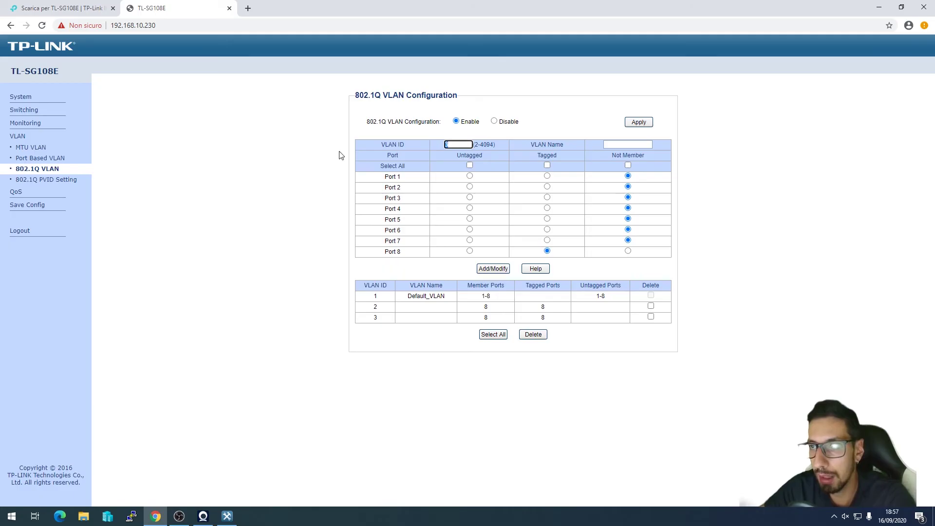
{"action": "type", "text": "4"}
{"action": "left_click", "coordinate": [546, 250]}
{"action": "left_click", "coordinate": [498, 270]}
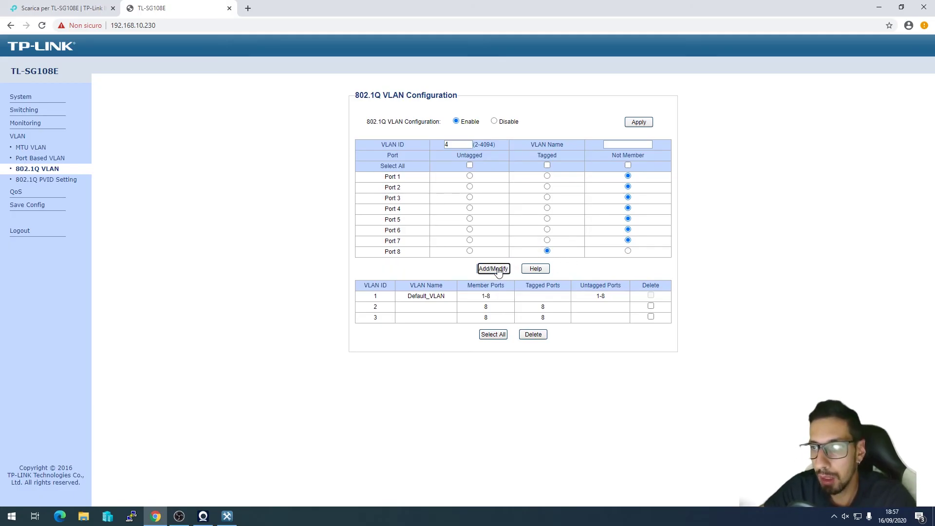
{"action": "left_click_drag", "start_coordinate": [378, 306], "coordinate": [592, 343]}
{"action": "left_click", "coordinate": [592, 343]}
- Modify VLAN ID 2 so that ports 1 and 2 are untagged members
{"action": "left_click", "coordinate": [465, 145]}
{"action": "type", "text": "2"}
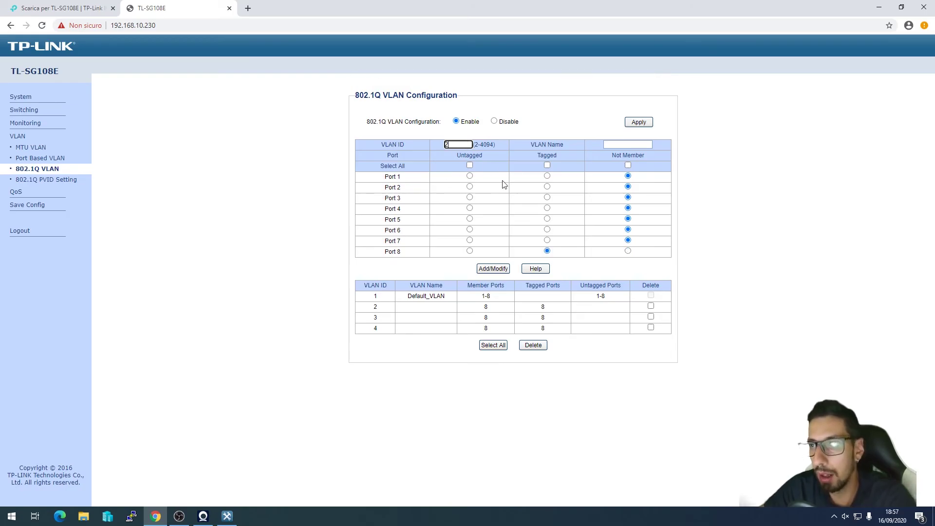
{"action": "left_click", "coordinate": [470, 187]}
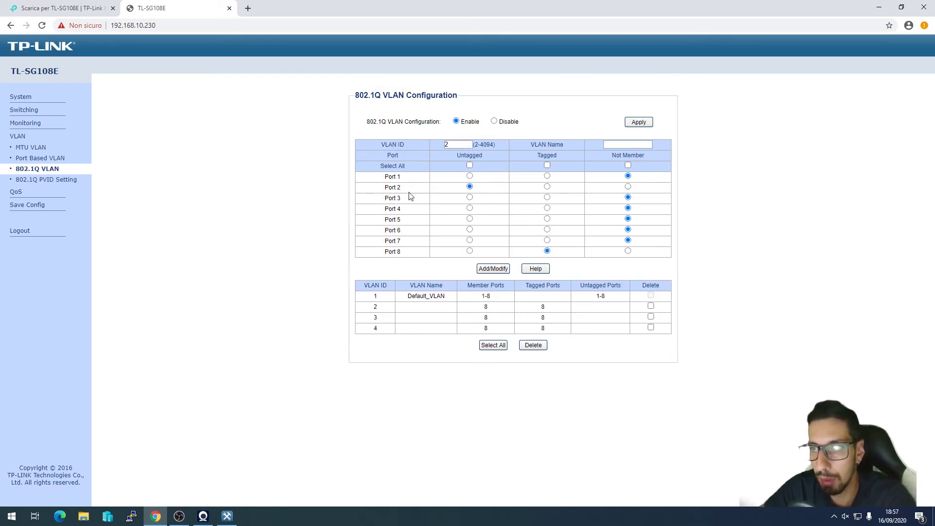
{"action": "left_click", "coordinate": [470, 177]}
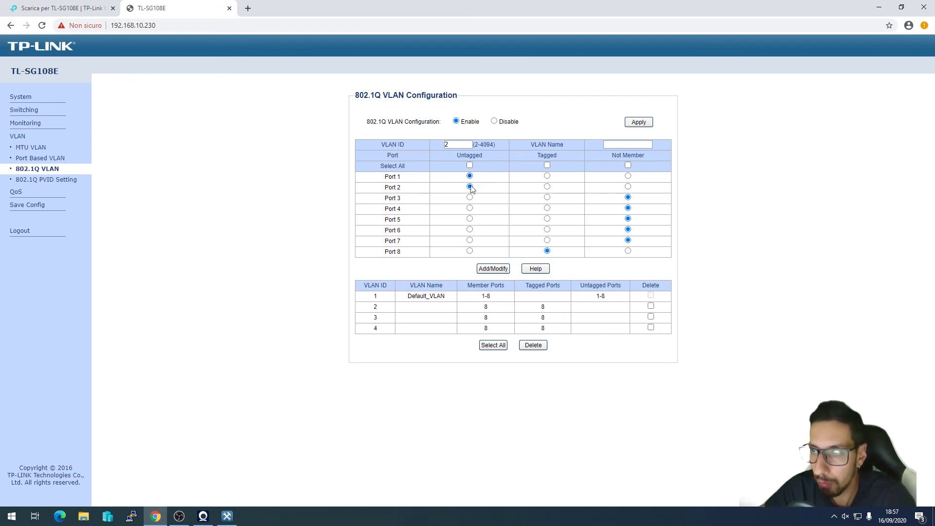
{"action": "left_click", "coordinate": [496, 270]}
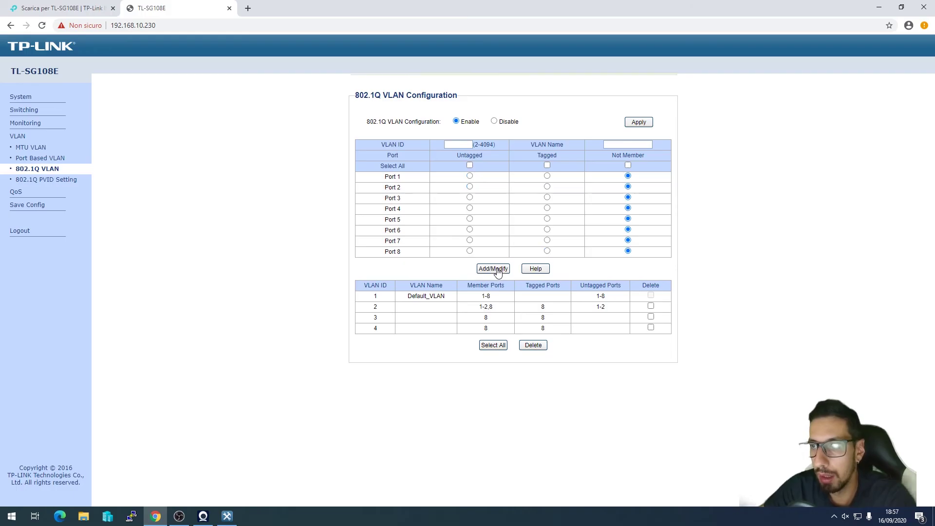
- Examine VLAN 2's member, tagged and untagged ports in the VLAN table, and compare them with the other VLANs' tagged ports
{"action": "left_click_drag", "start_coordinate": [475, 311], "coordinate": [491, 307]}
{"action": "left_click", "coordinate": [503, 303]}
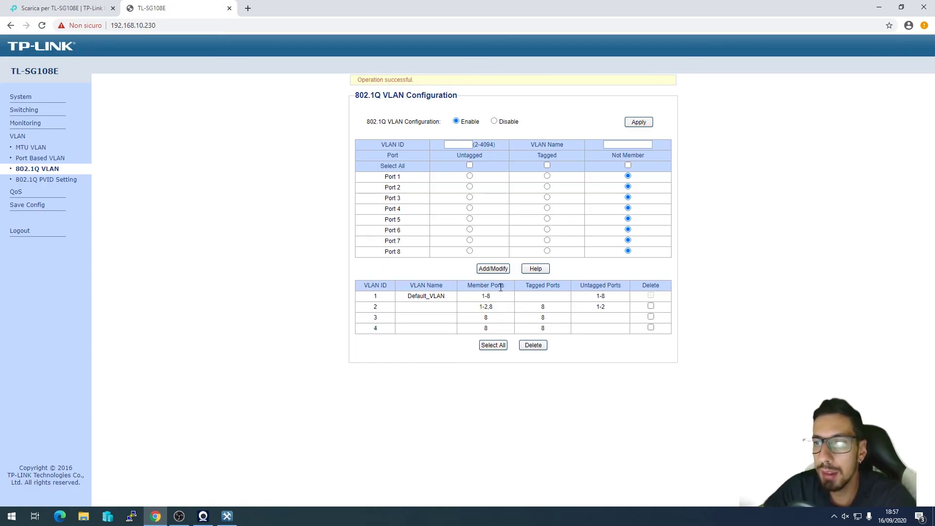
{"action": "left_click_drag", "start_coordinate": [477, 307], "coordinate": [496, 312]}
{"action": "left_click", "coordinate": [505, 310]}
{"action": "left_click", "coordinate": [495, 312]}
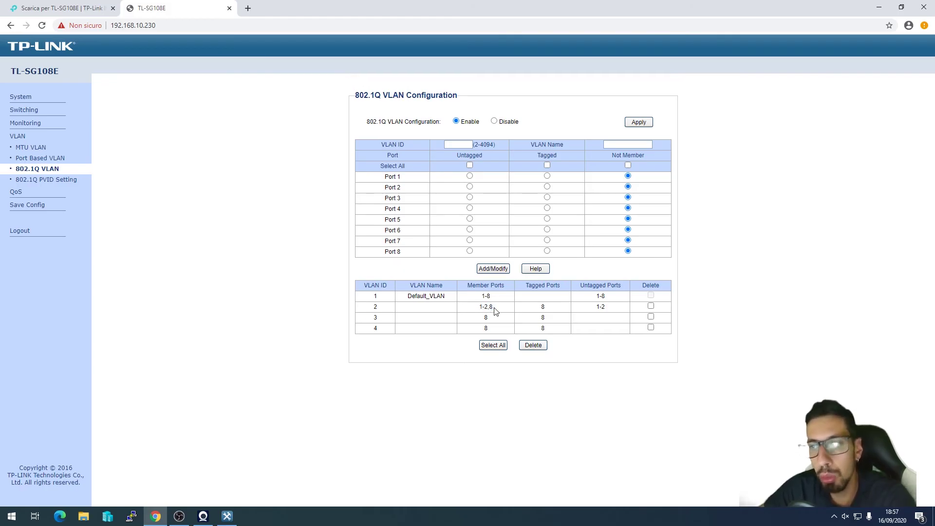
{"action": "left_click_drag", "start_coordinate": [608, 310], "coordinate": [595, 310]}
{"action": "left_click", "coordinate": [609, 311]}
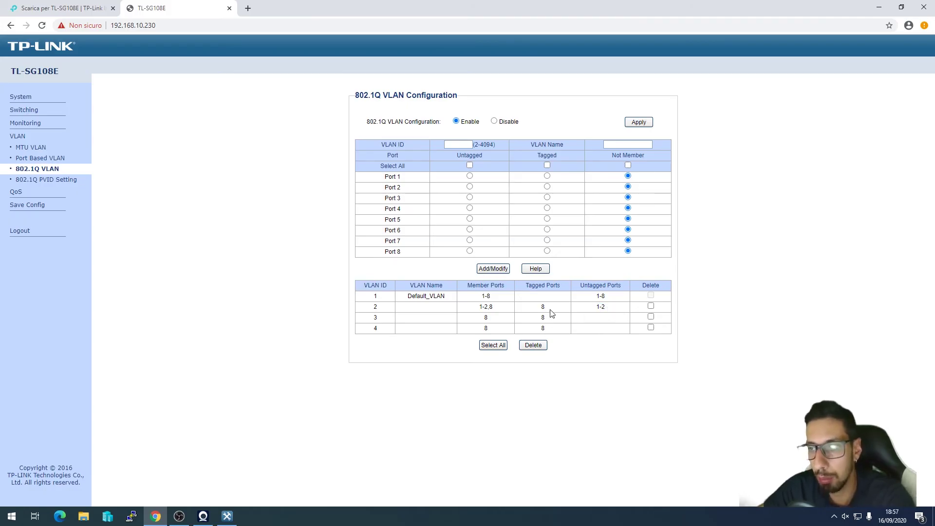
{"action": "left_click_drag", "start_coordinate": [546, 307], "coordinate": [535, 310]}
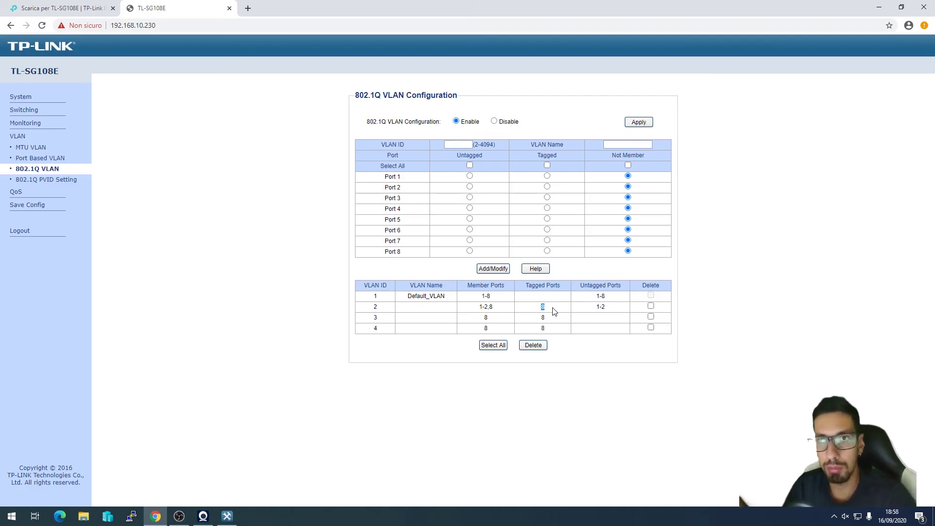
{"action": "left_click_drag", "start_coordinate": [553, 311], "coordinate": [548, 327]}
{"action": "left_click", "coordinate": [550, 329]}
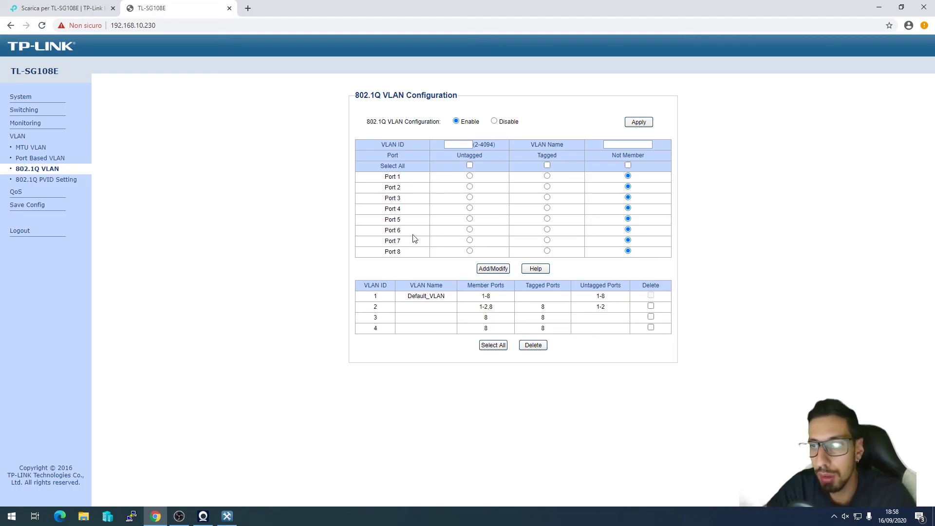
{"action": "left_click_drag", "start_coordinate": [464, 307], "coordinate": [500, 308]}
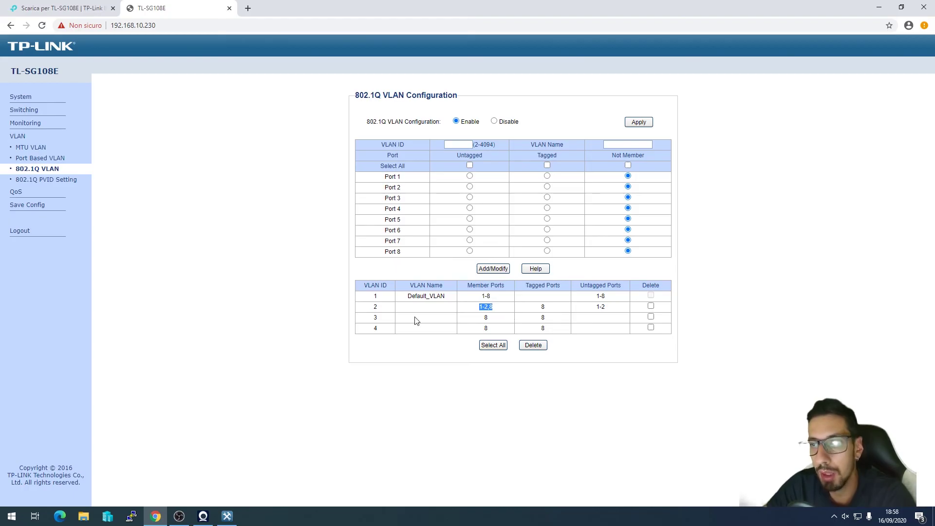
{"action": "left_click", "coordinate": [383, 306]}
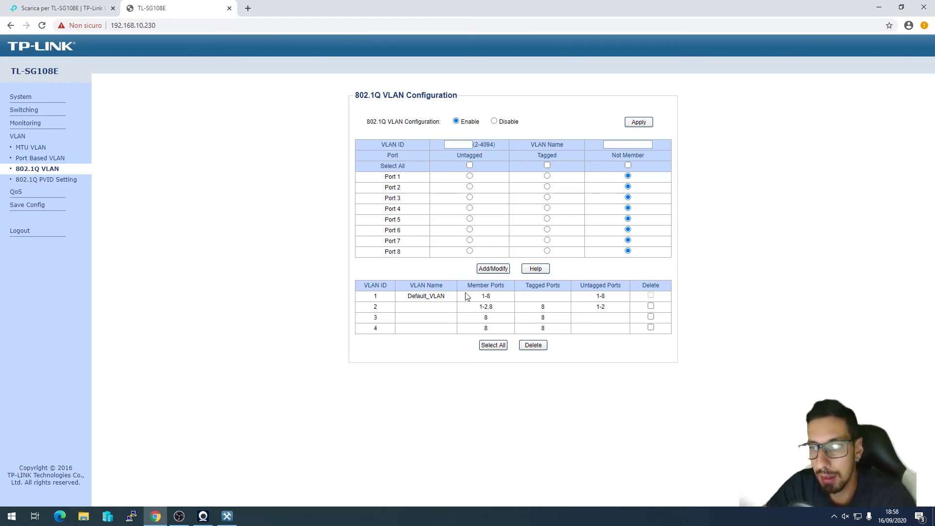
{"action": "left_click_drag", "start_coordinate": [458, 160], "coordinate": [503, 163]}
{"action": "left_click", "coordinate": [271, 235]}
{"action": "left_click_drag", "start_coordinate": [465, 307], "coordinate": [488, 305]}
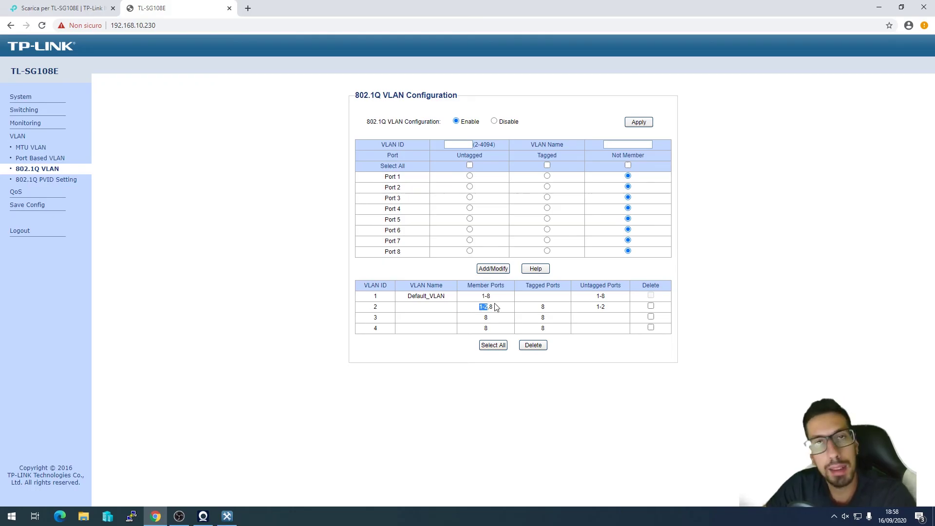
{"action": "left_click", "coordinate": [492, 310]}
{"action": "left_click_drag", "start_coordinate": [475, 307], "coordinate": [482, 307]}
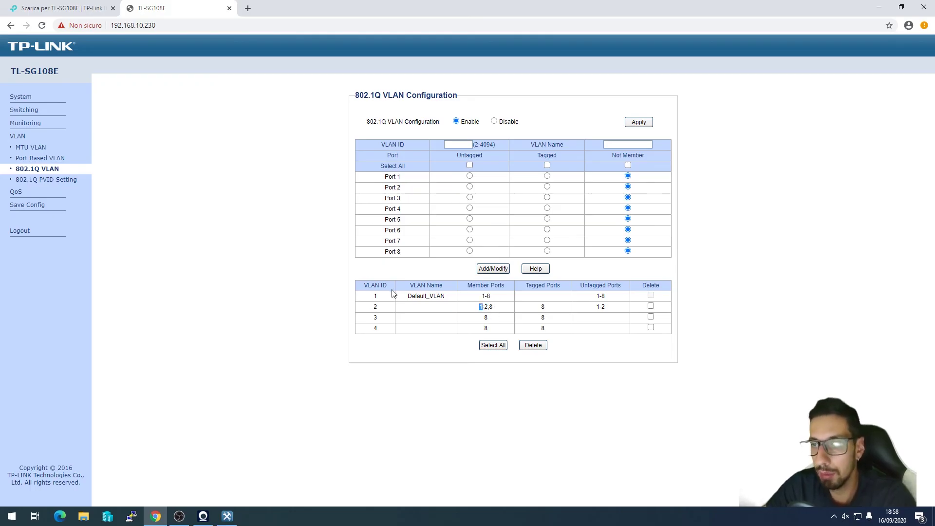
{"action": "left_click_drag", "start_coordinate": [368, 307], "coordinate": [382, 307]}
{"action": "left_click", "coordinate": [431, 314]}
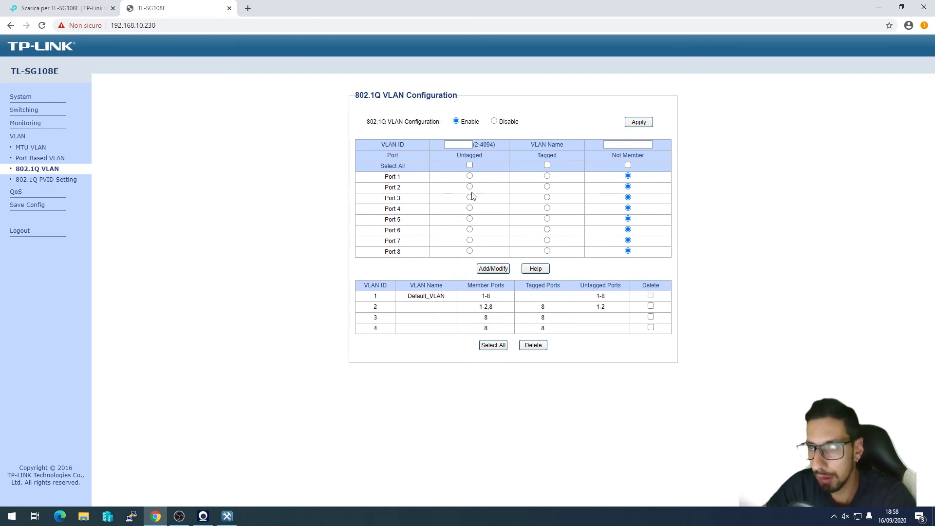
- Modify VLAN ID 3 so that port 3 is an untagged member, and check its member ports
{"action": "left_click", "coordinate": [460, 145]}
{"action": "type", "text": "3"}
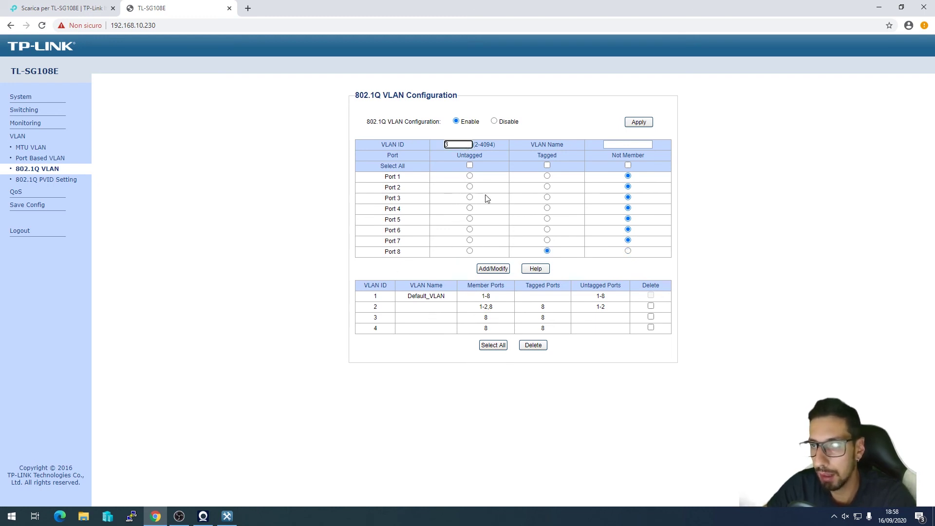
{"action": "left_click", "coordinate": [469, 198]}
{"action": "left_click", "coordinate": [488, 268]}
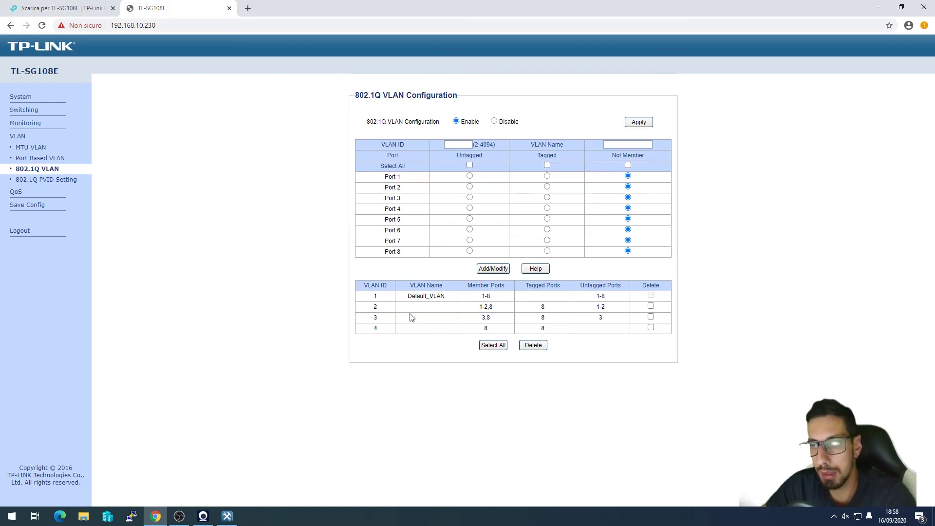
{"action": "left_click_drag", "start_coordinate": [482, 317], "coordinate": [493, 321]}
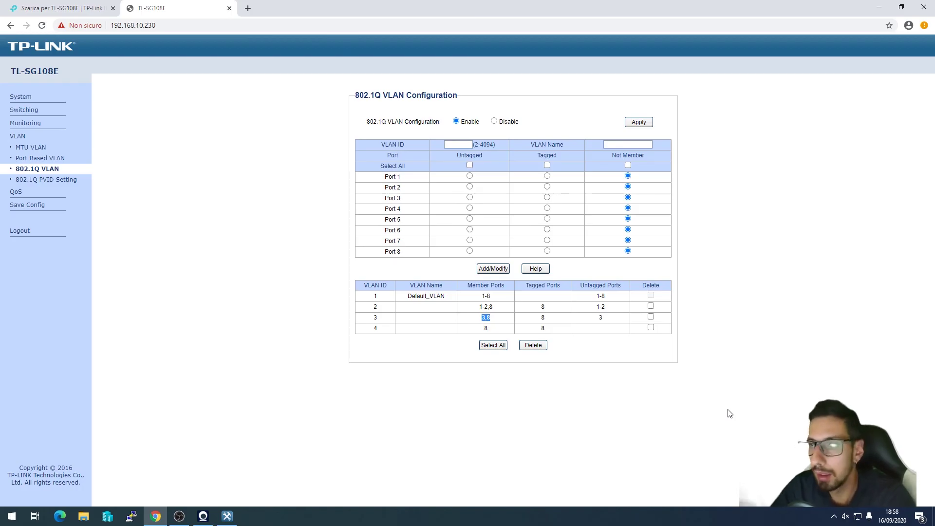
{"action": "left_click", "coordinate": [287, 189]}
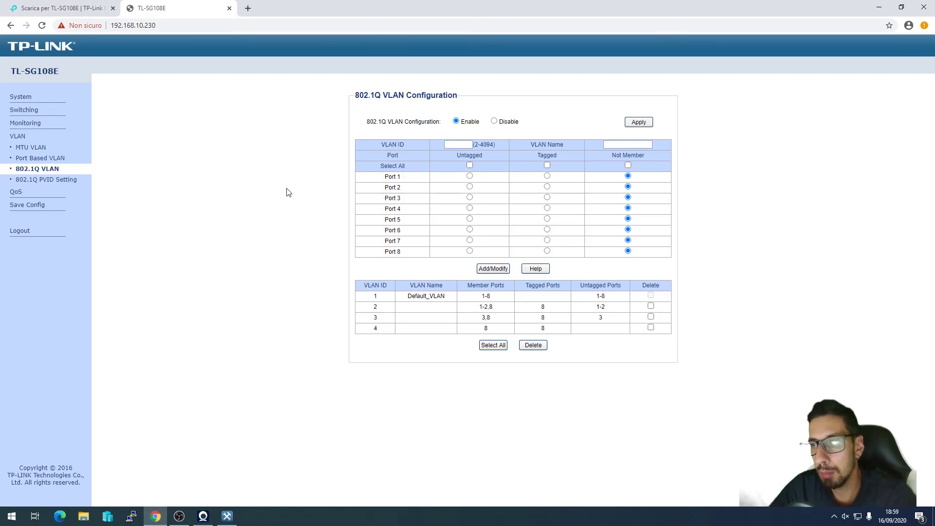